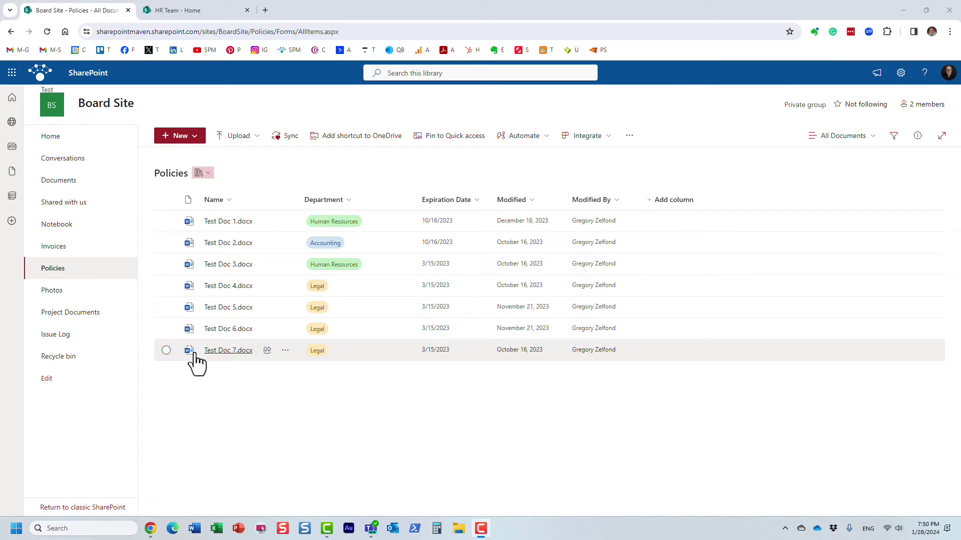
Review Board Site's Issue Log list and the Policies library's available views
click(56, 334)
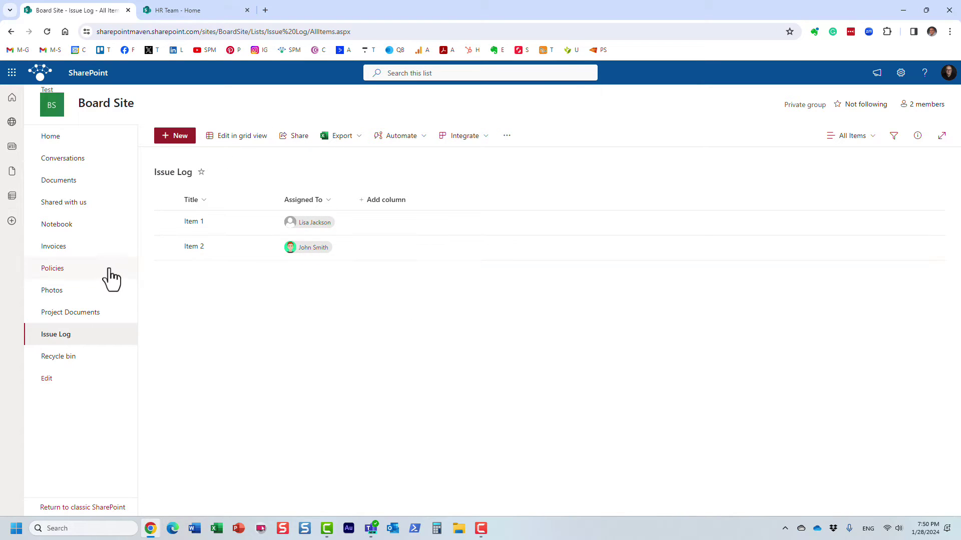
click(52, 268)
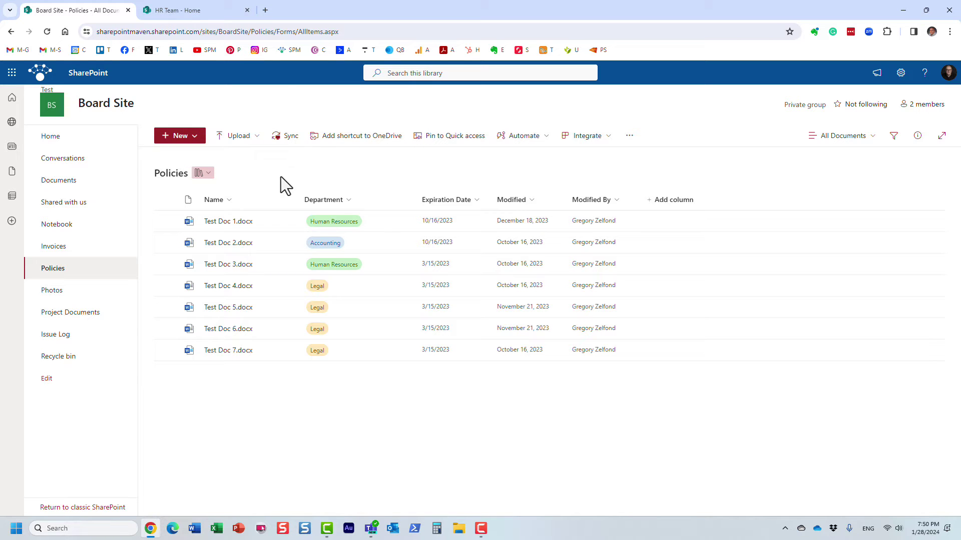
mouse_move(357, 200)
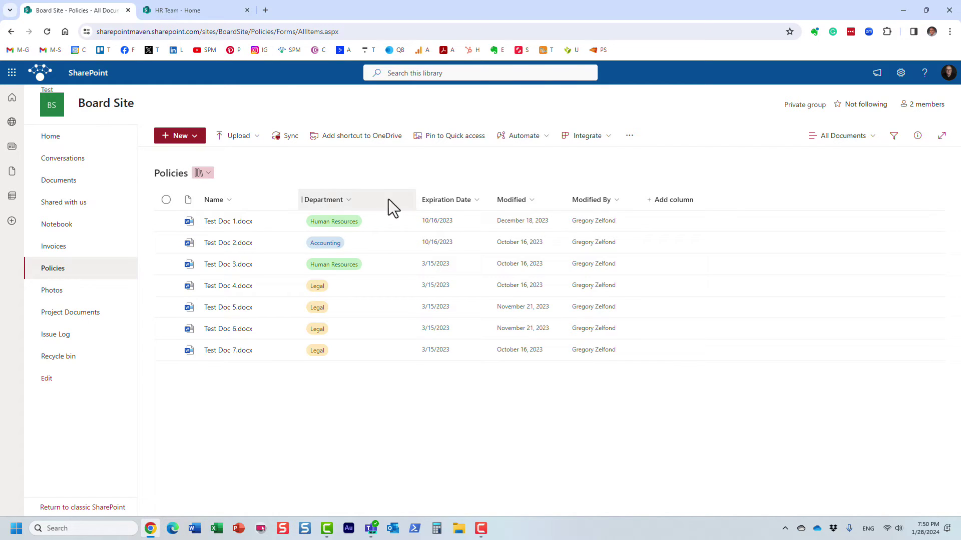
click(845, 137)
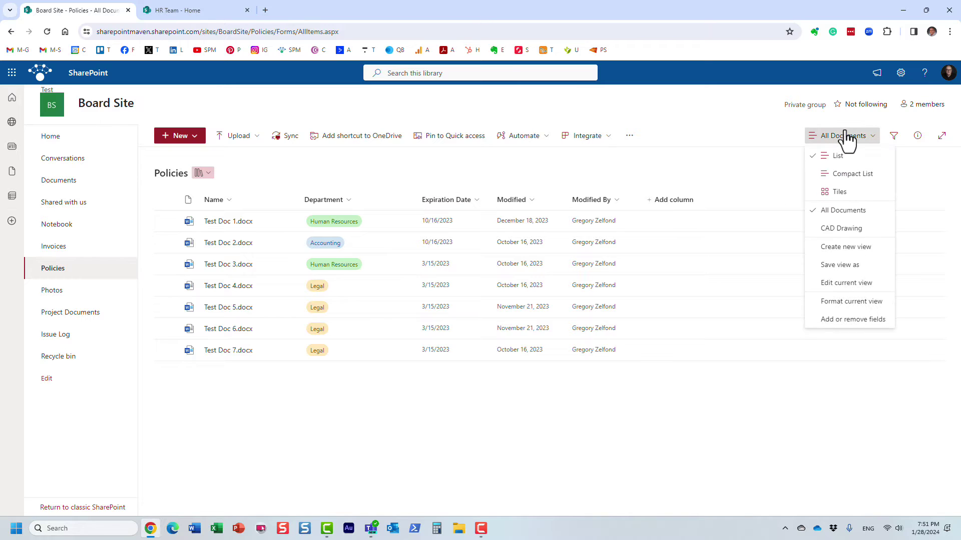
click(685, 108)
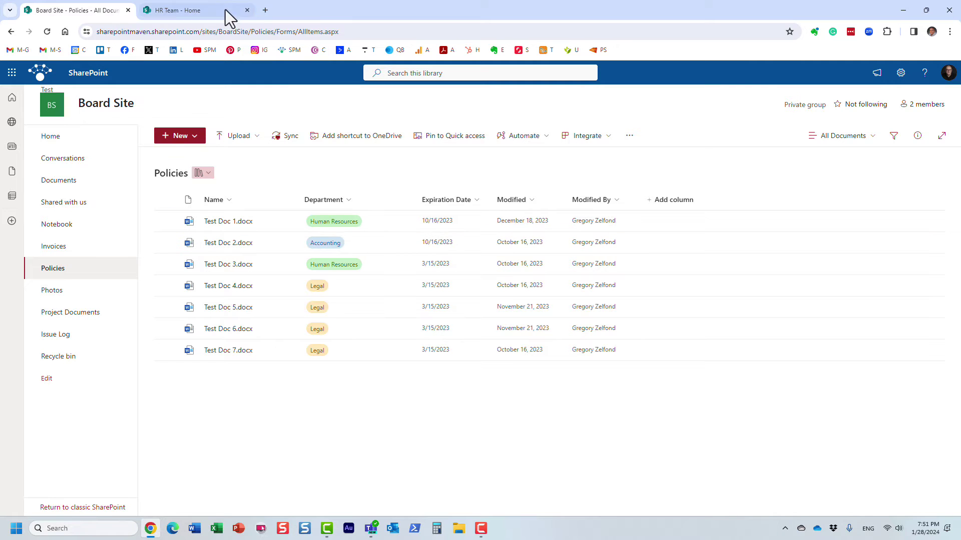
On HR Team, start a new library from Board Site's existing Policies library
click(204, 10)
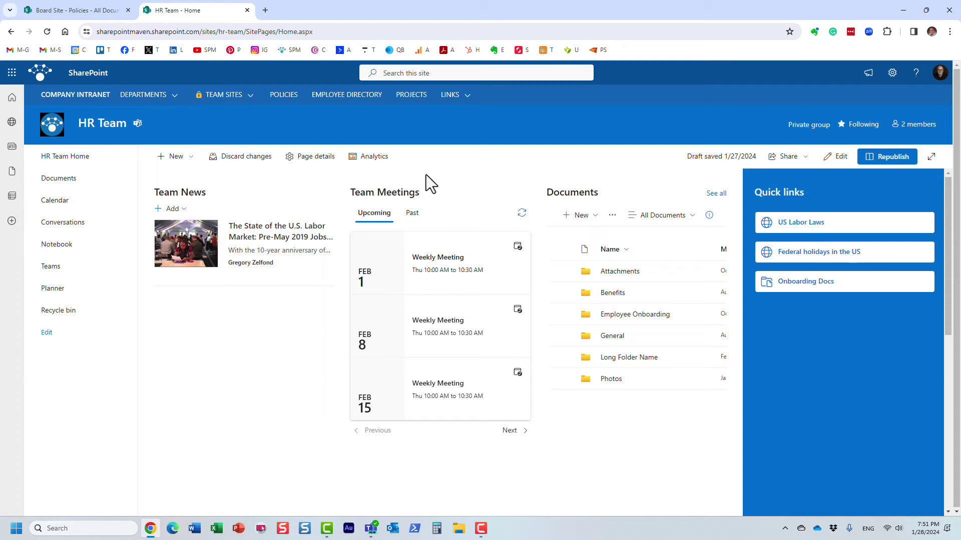
click(175, 156)
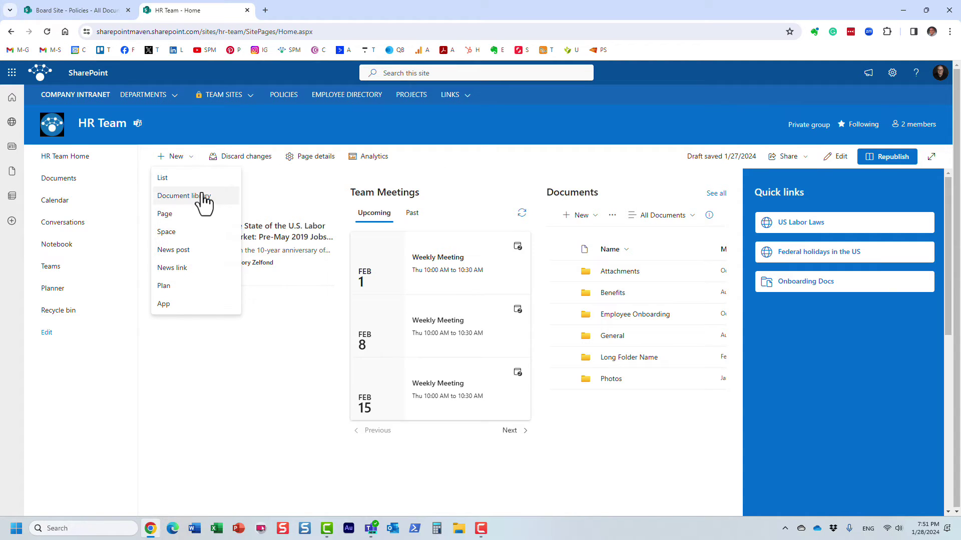
click(183, 195)
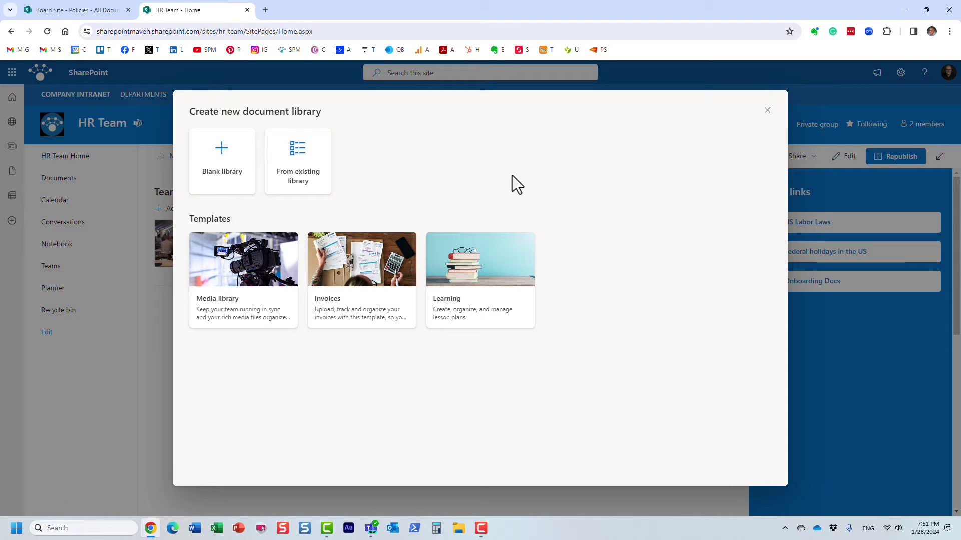
click(310, 171)
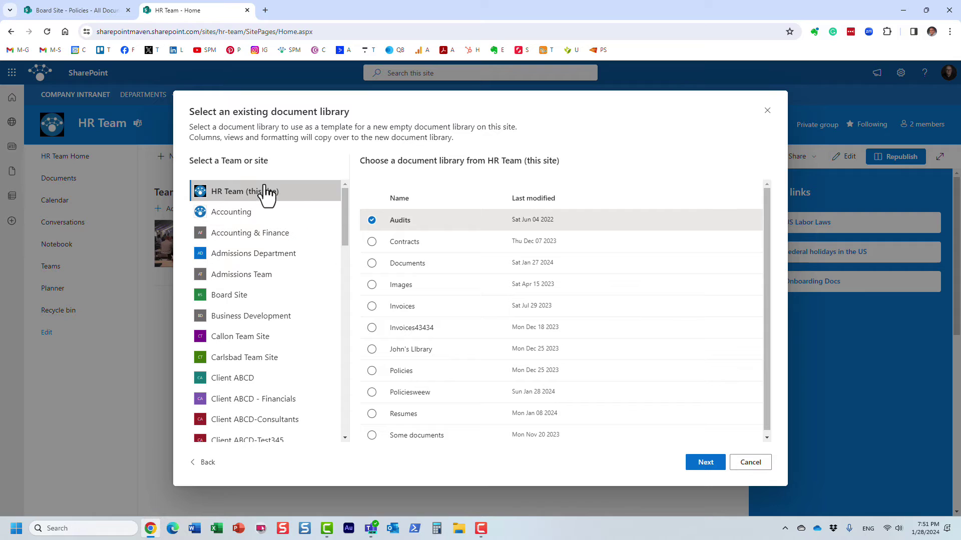
scroll(263, 240, down, 2)
scroll(265, 252, down, 1)
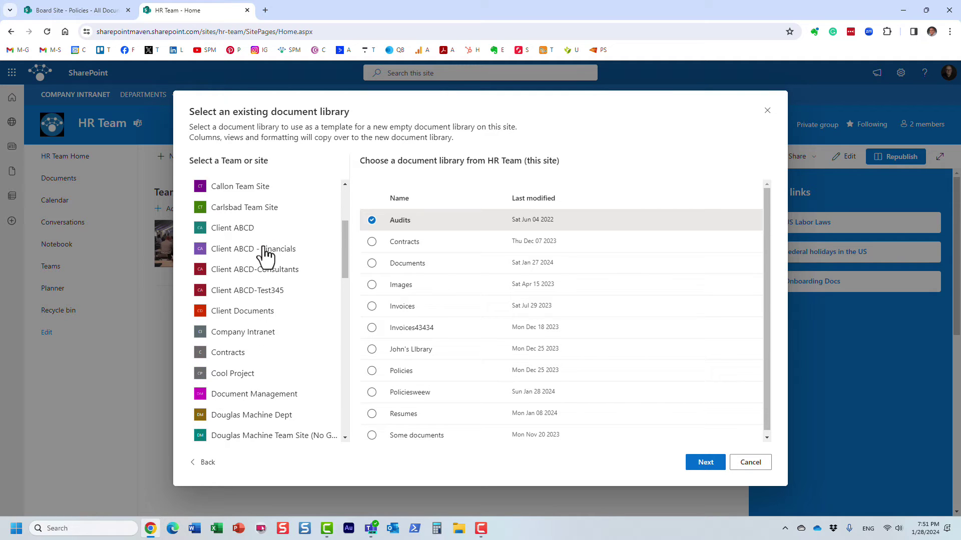
scroll(264, 251, up, 3)
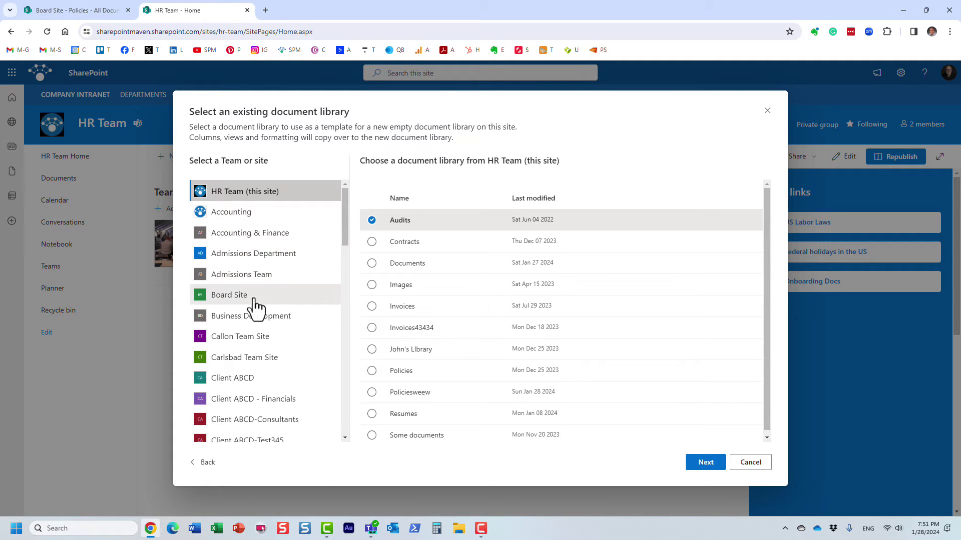
click(230, 294)
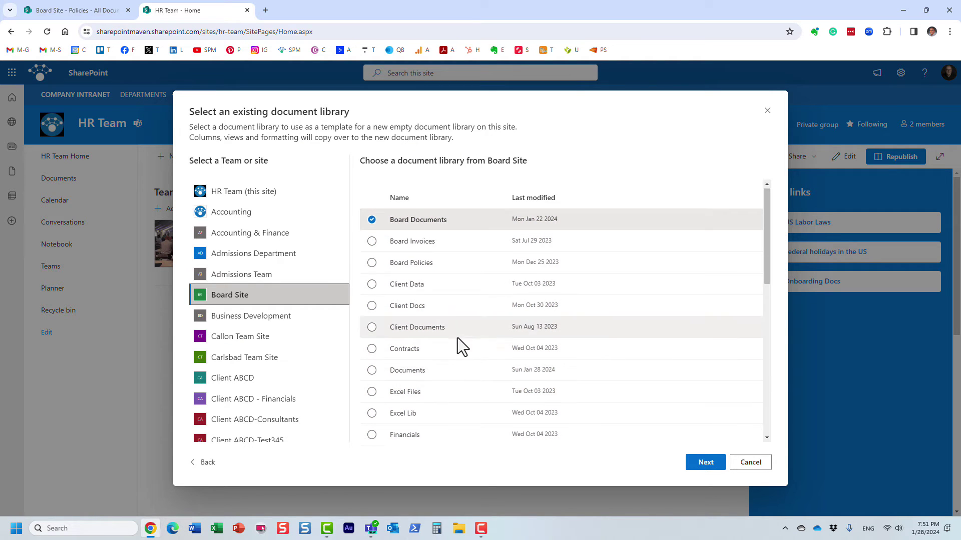
scroll(457, 338, down, 3)
scroll(458, 338, down, 3)
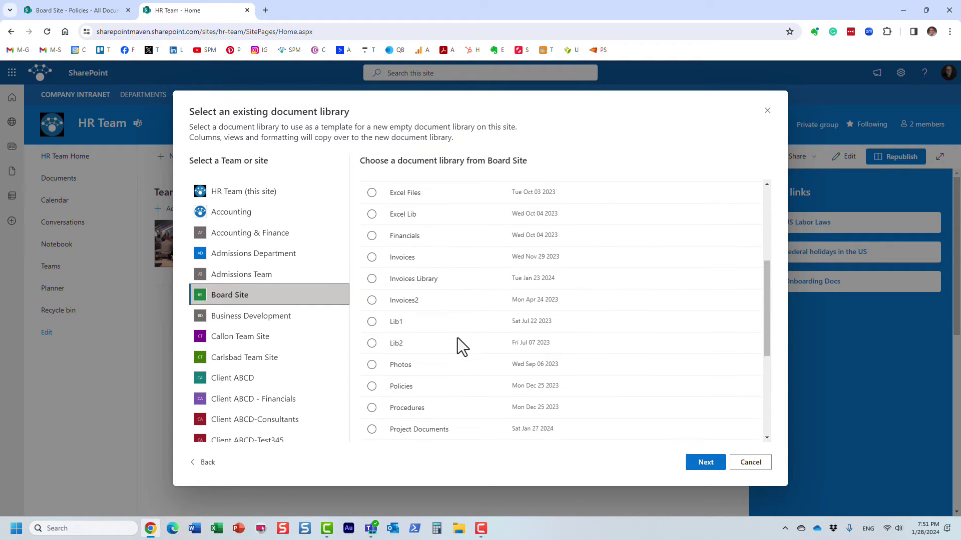
click(371, 386)
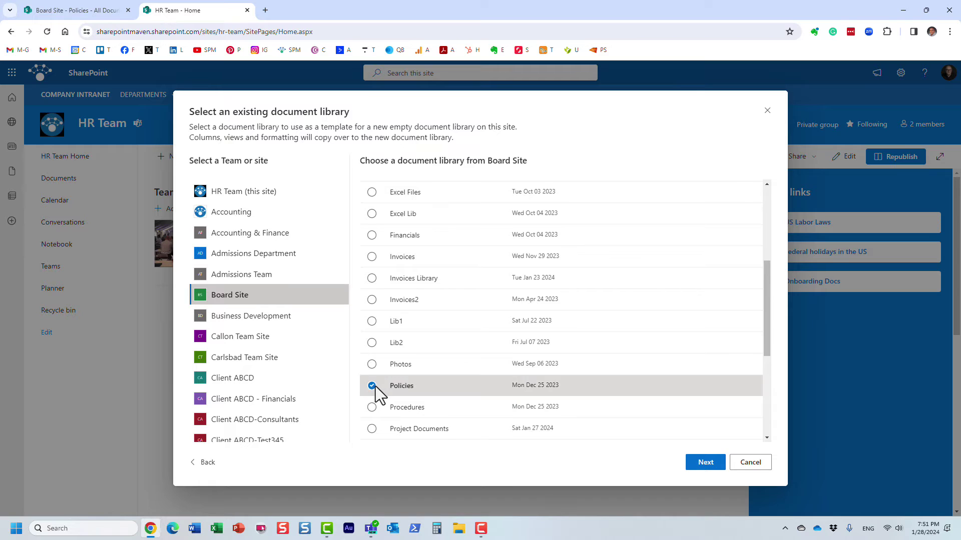
Name the new library 'HR Policies' and hide it from site navigation
click(705, 462)
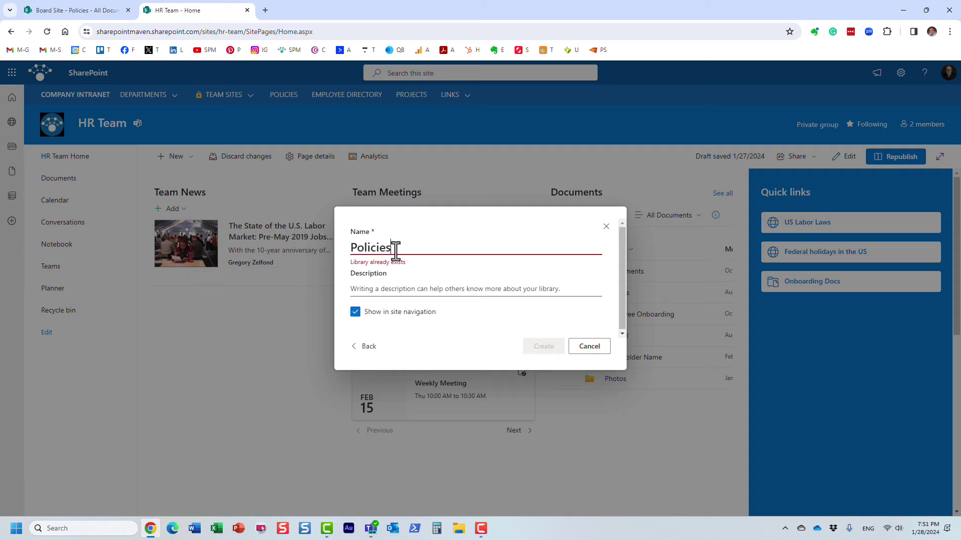
text(HR)
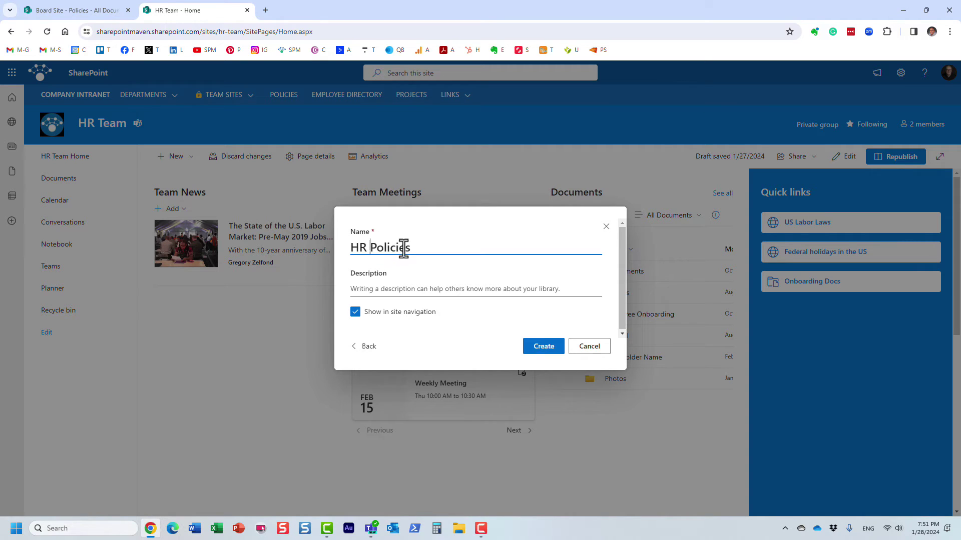
click(355, 312)
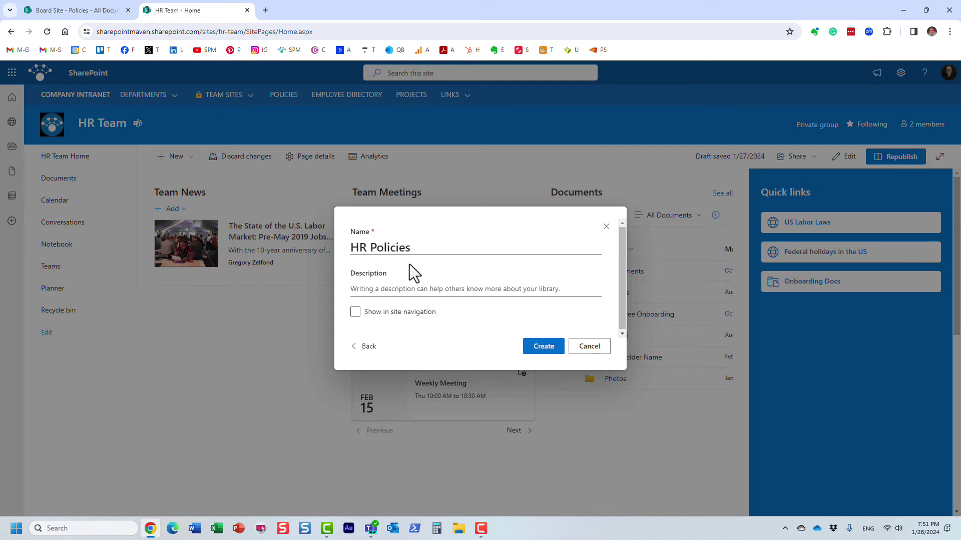
Create HR Policies, check its copied views, then return to Board Site's Policies
click(537, 349)
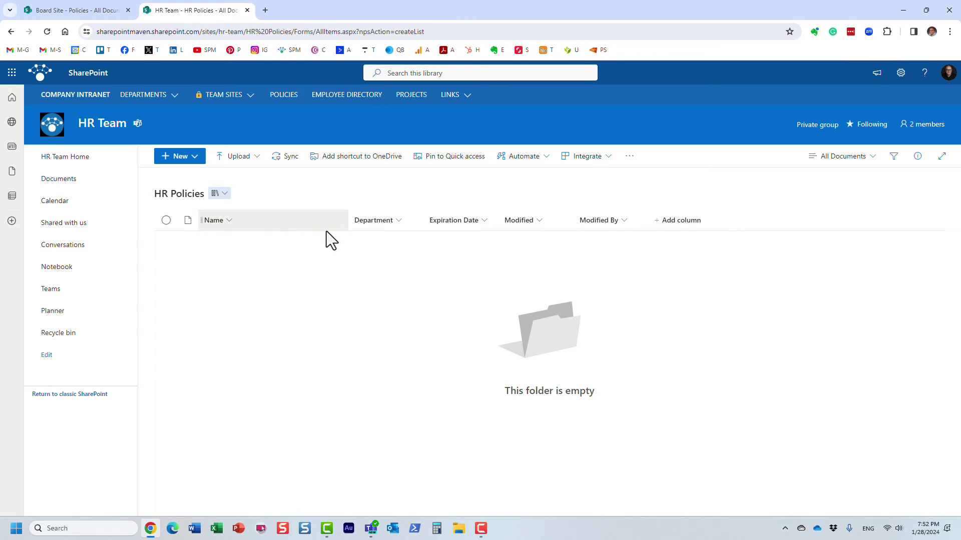
click(863, 159)
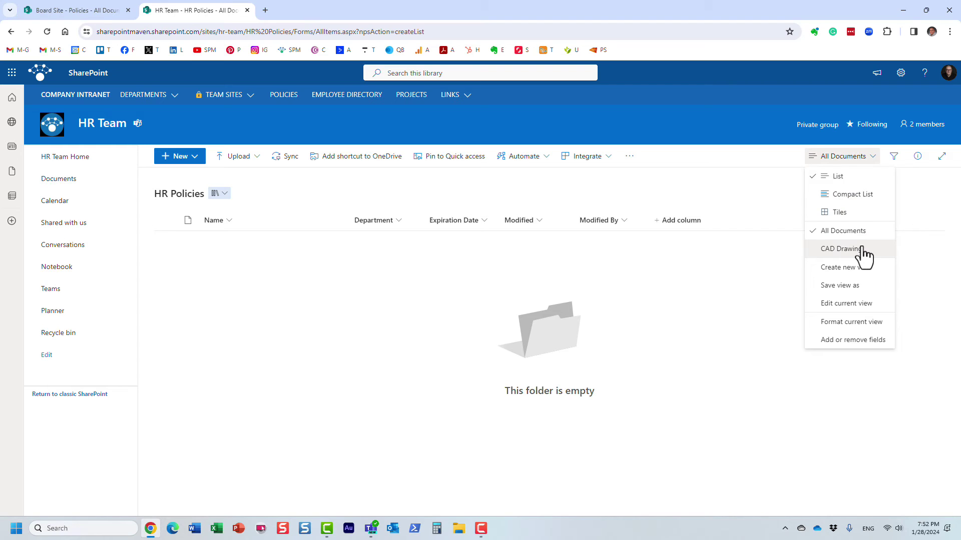
click(724, 179)
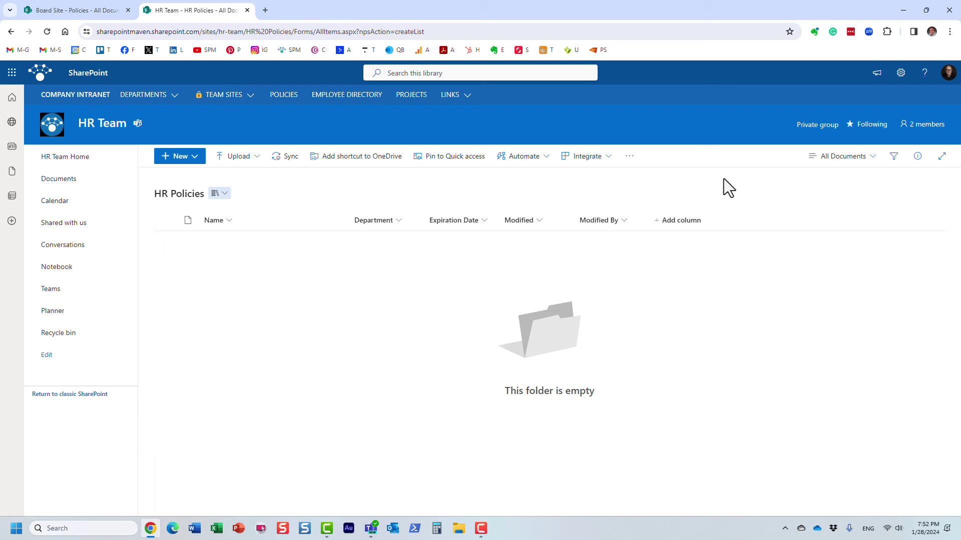
click(75, 9)
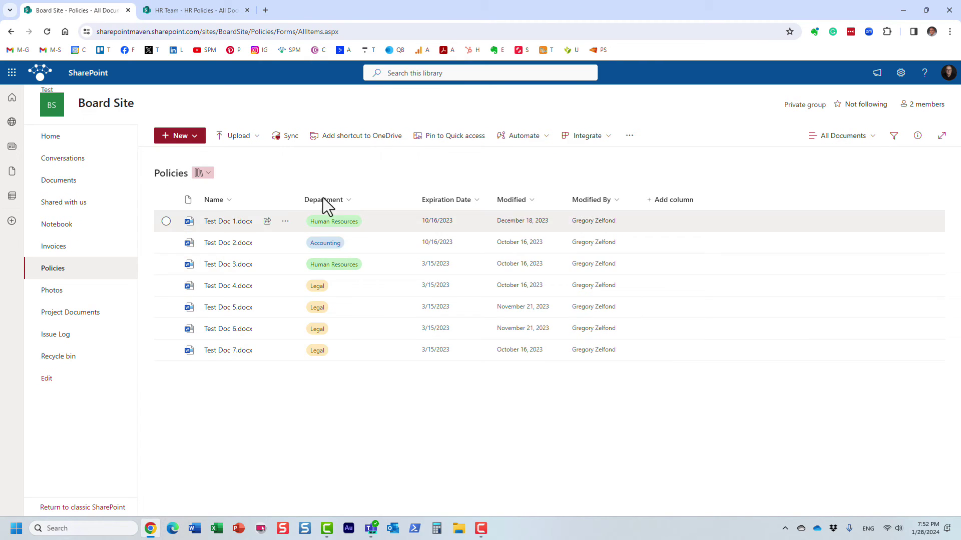
Return to the empty HR Policies library on the HR Team site
click(188, 9)
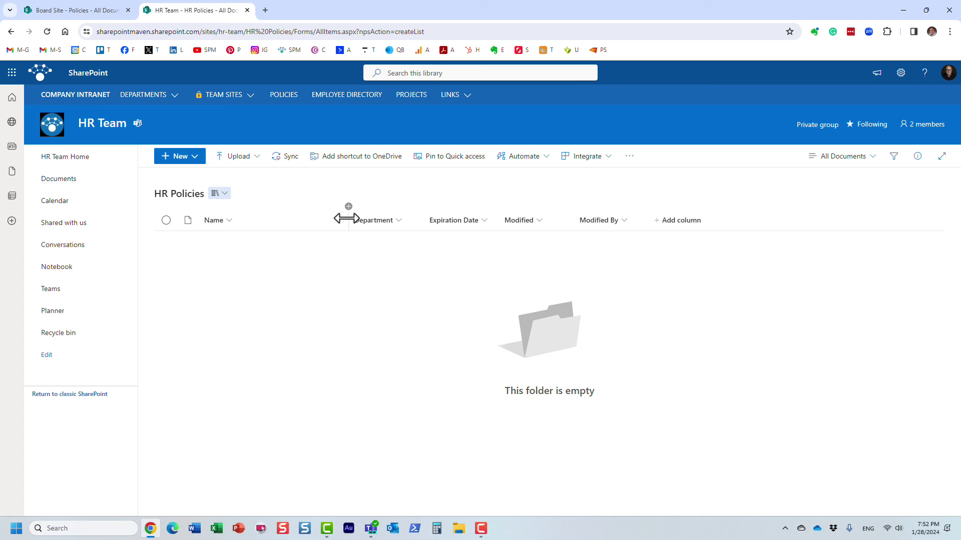
Drag the HR Policies Name column narrower, then review the All Documents view list
drag(348, 220, 290, 217)
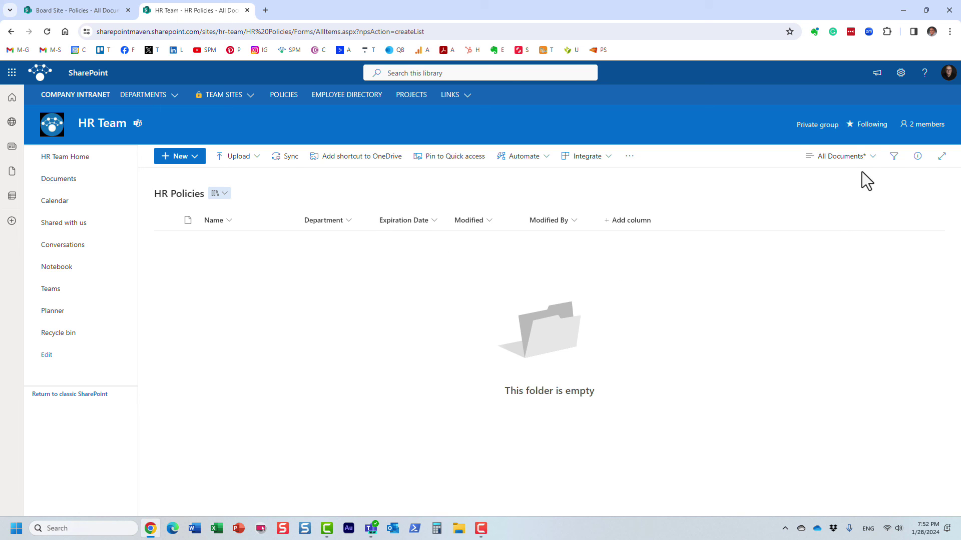
click(841, 156)
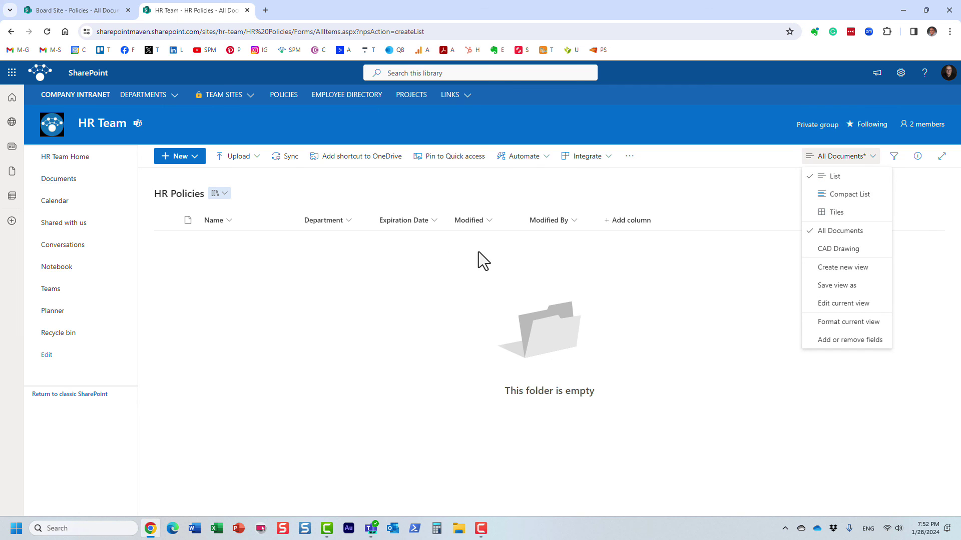
click(501, 323)
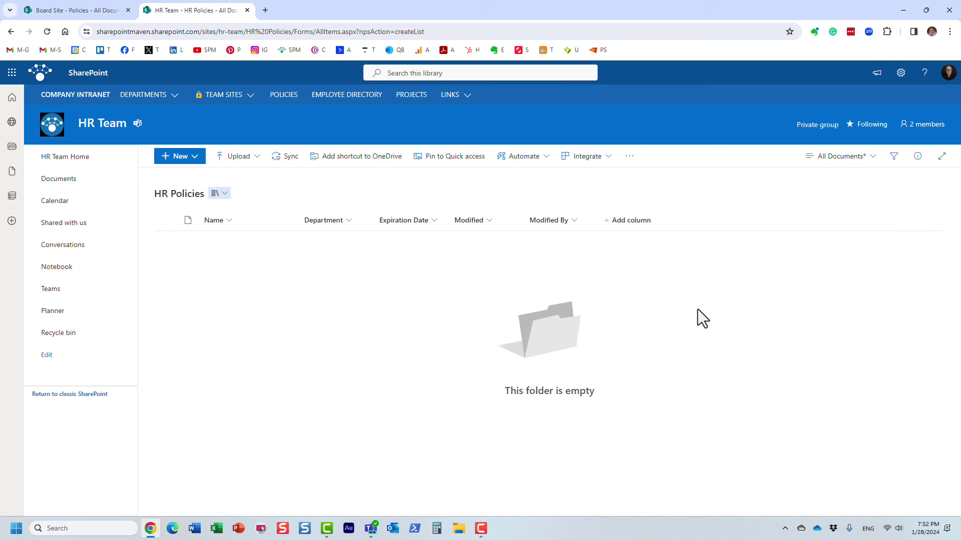